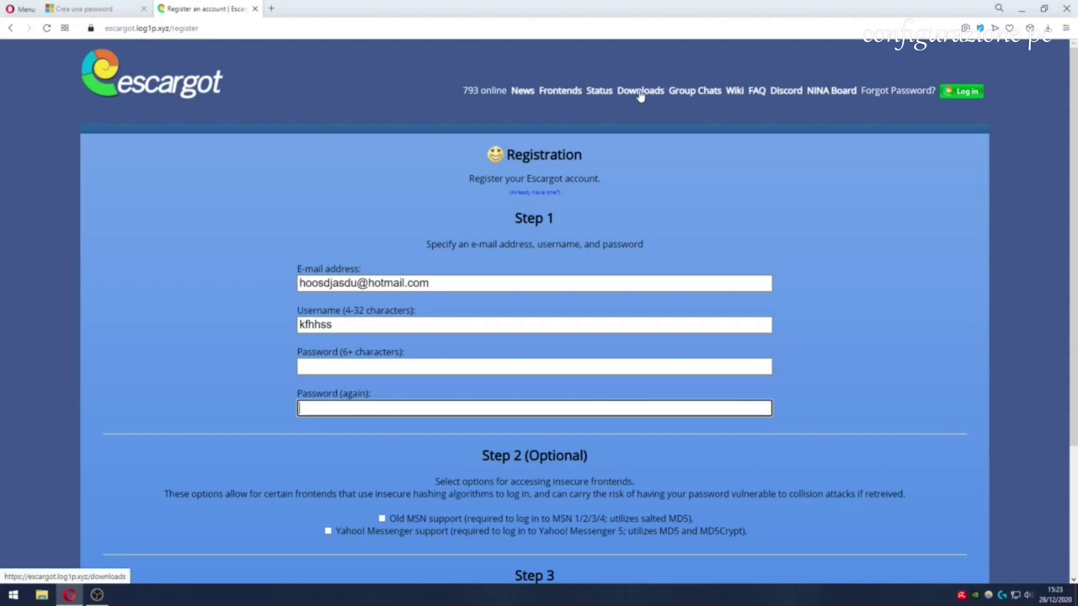
Step: Open the MSN/Windows Live Messenger downloads page and find the Italian clients
left_click(640, 91)
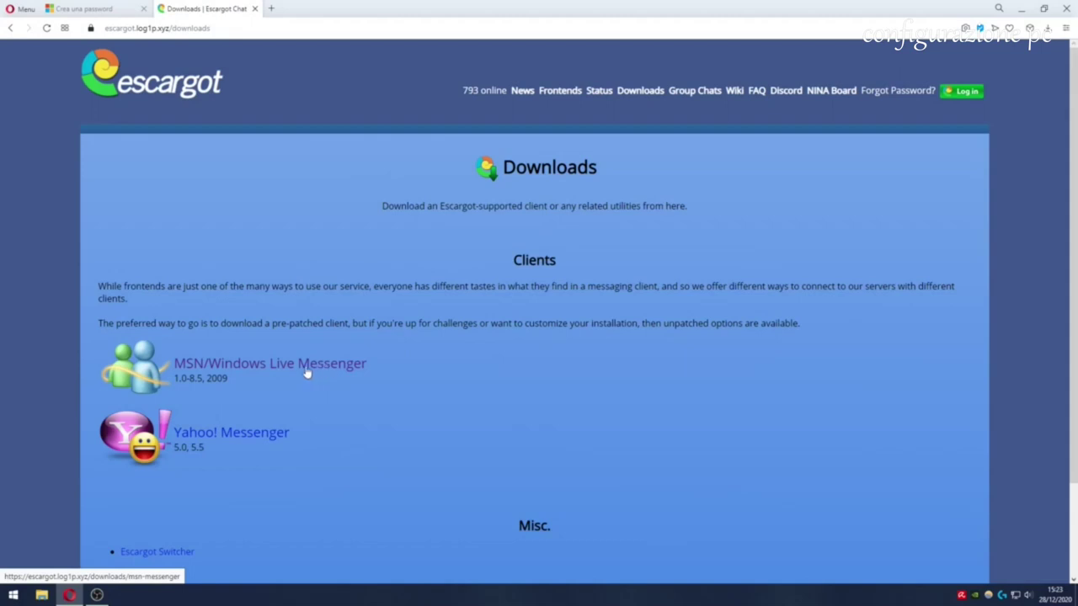
left_click(264, 367)
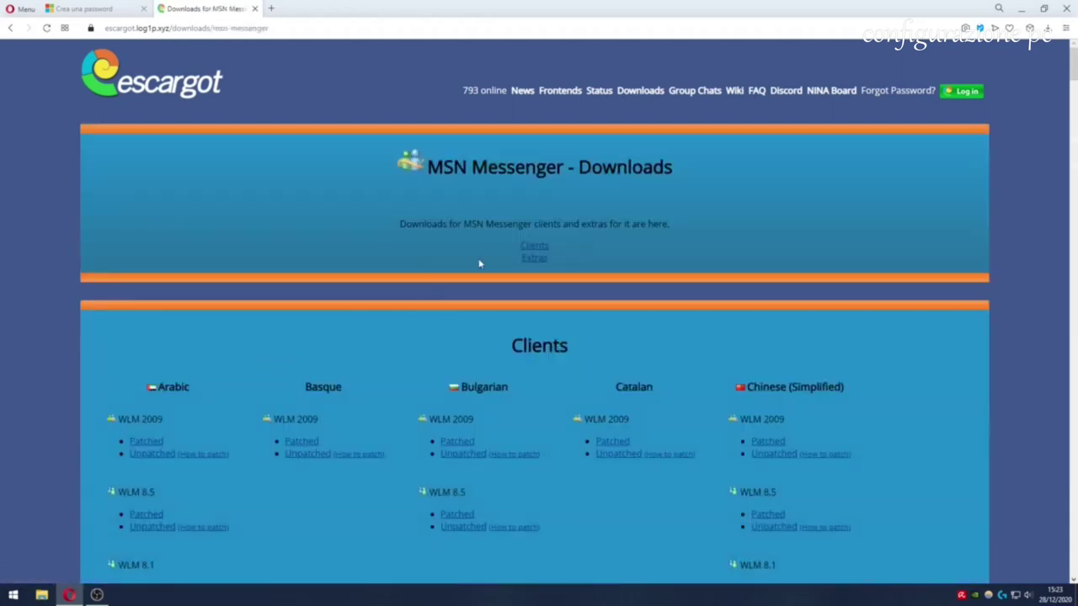
scroll(490, 253, "down", 10)
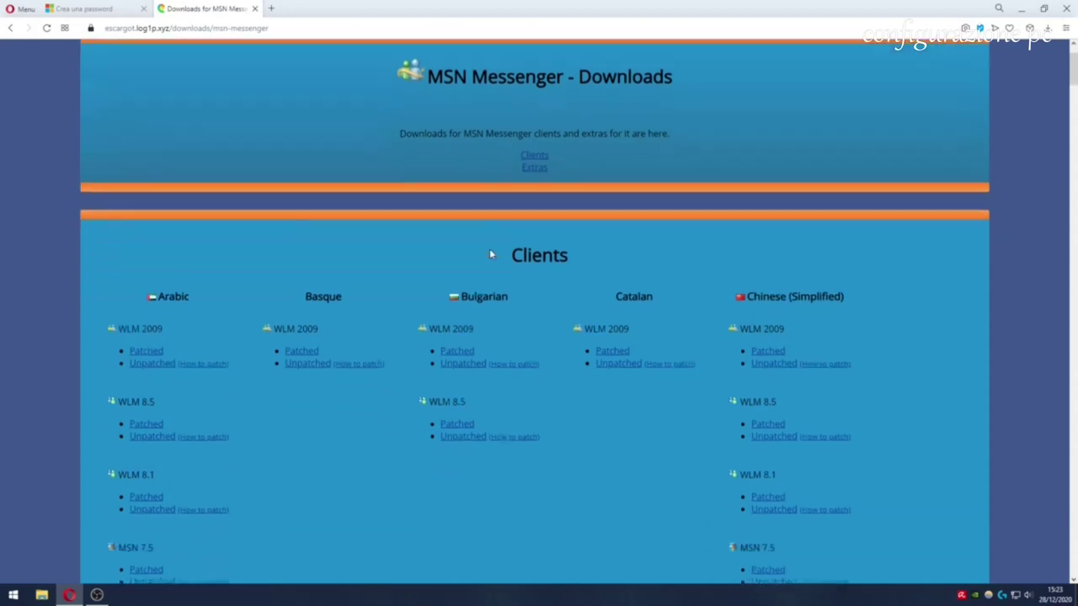
scroll(507, 290, "down", 8)
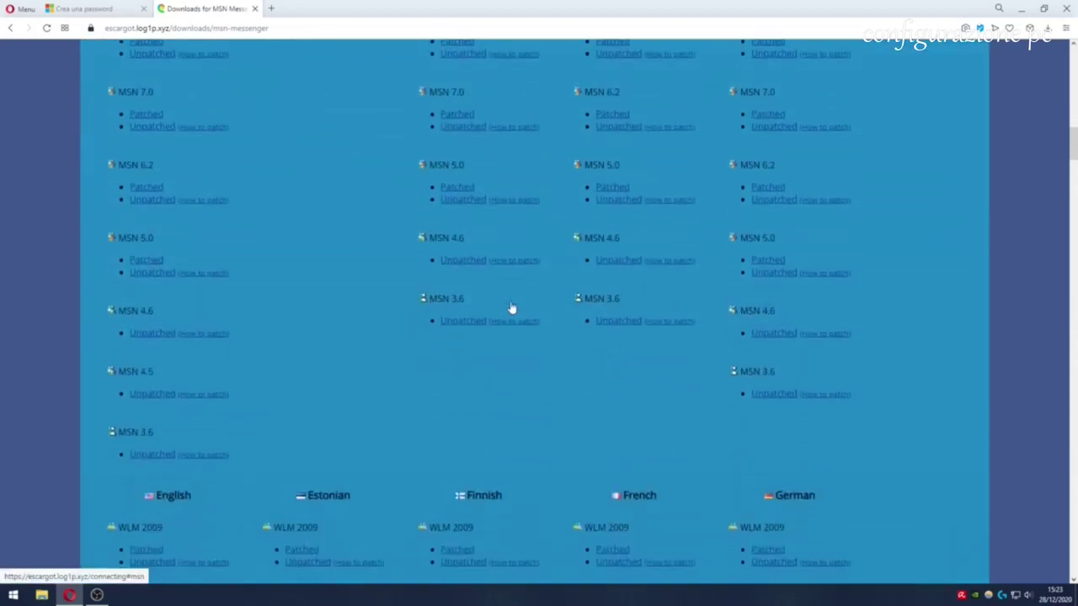
scroll(532, 326, "down", 2)
scroll(531, 323, "up", 6)
scroll(531, 327, "up", 3)
scroll(531, 327, "down", 12)
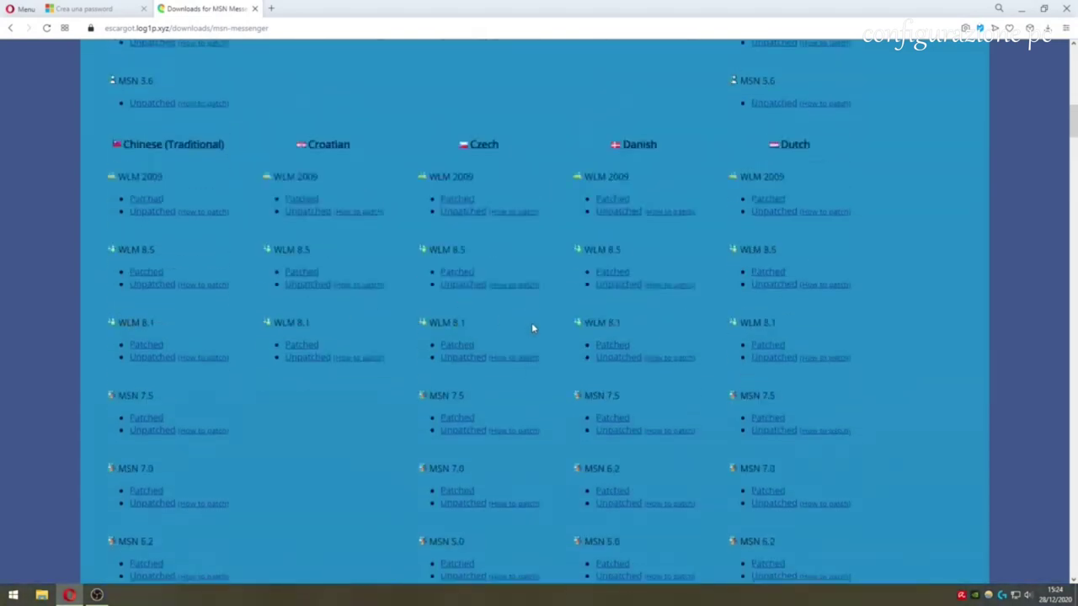
scroll(531, 326, "down", 15)
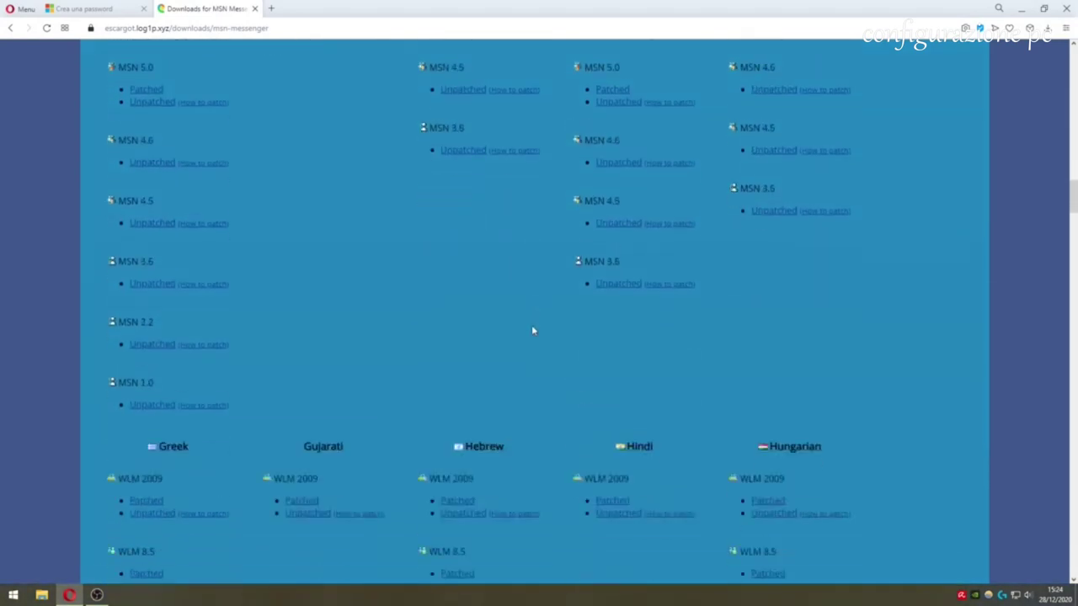
scroll(532, 333, "down", 2)
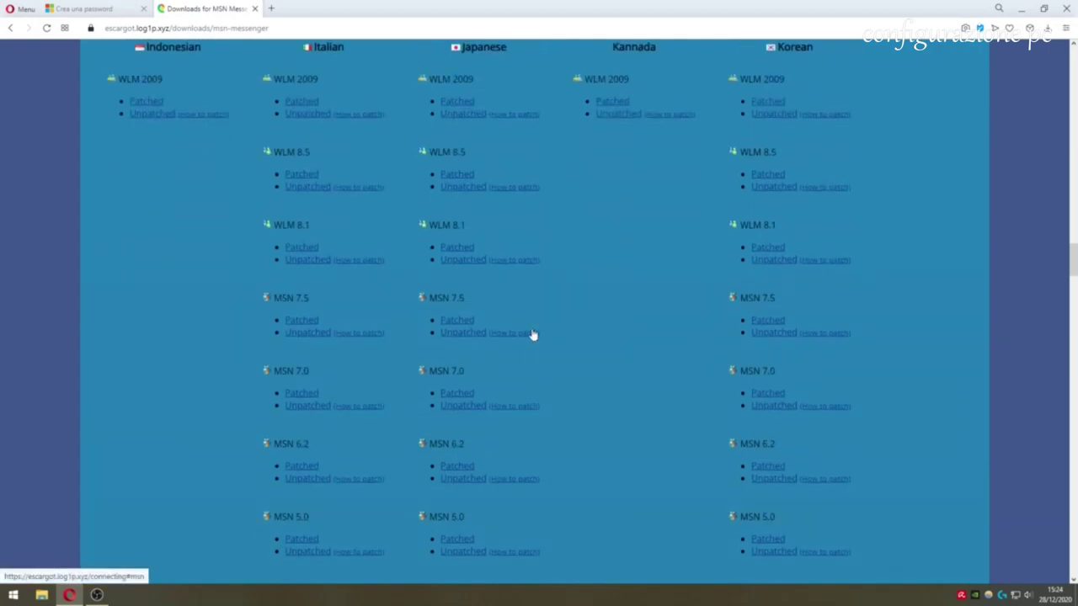
Step: Save the patched Italian WLM 8.5 installer to the Desktop as escargot-wlm-8.5.1302-it
right_click(301, 177)
left_click(349, 258)
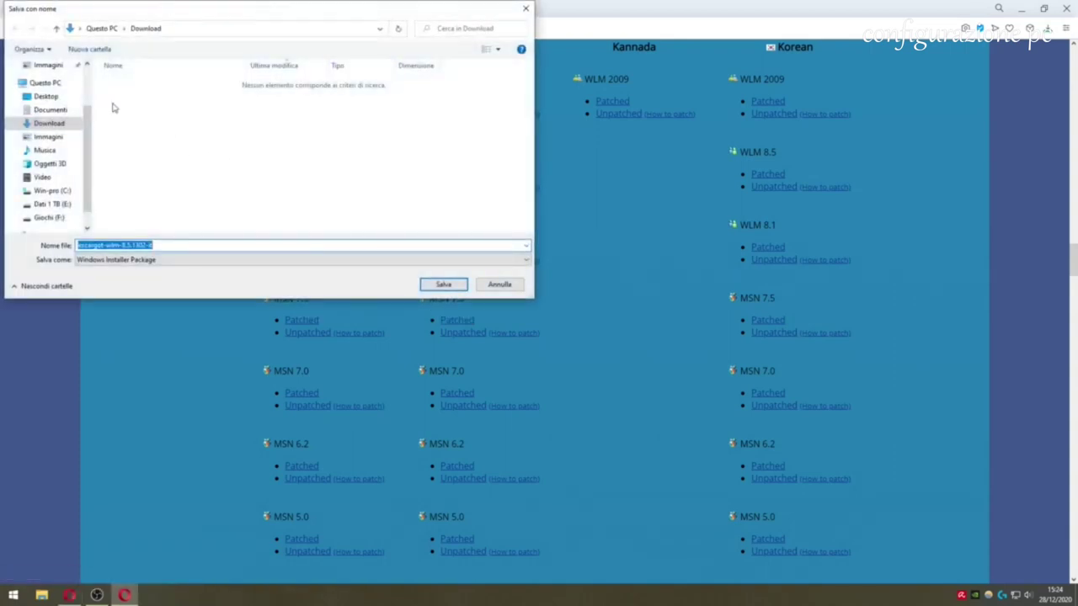
left_click(55, 100)
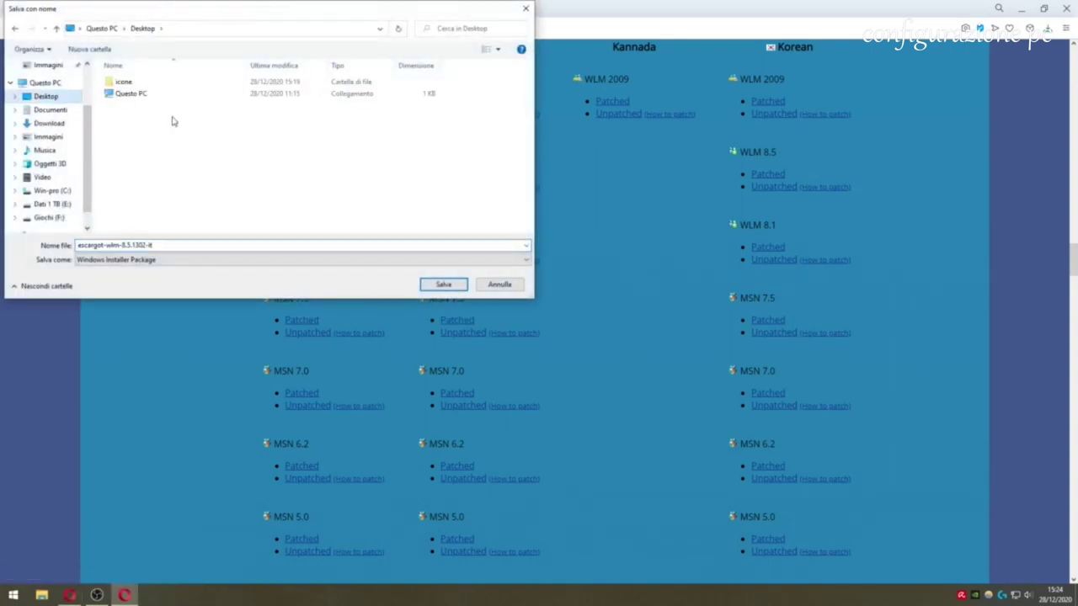
left_click(444, 285)
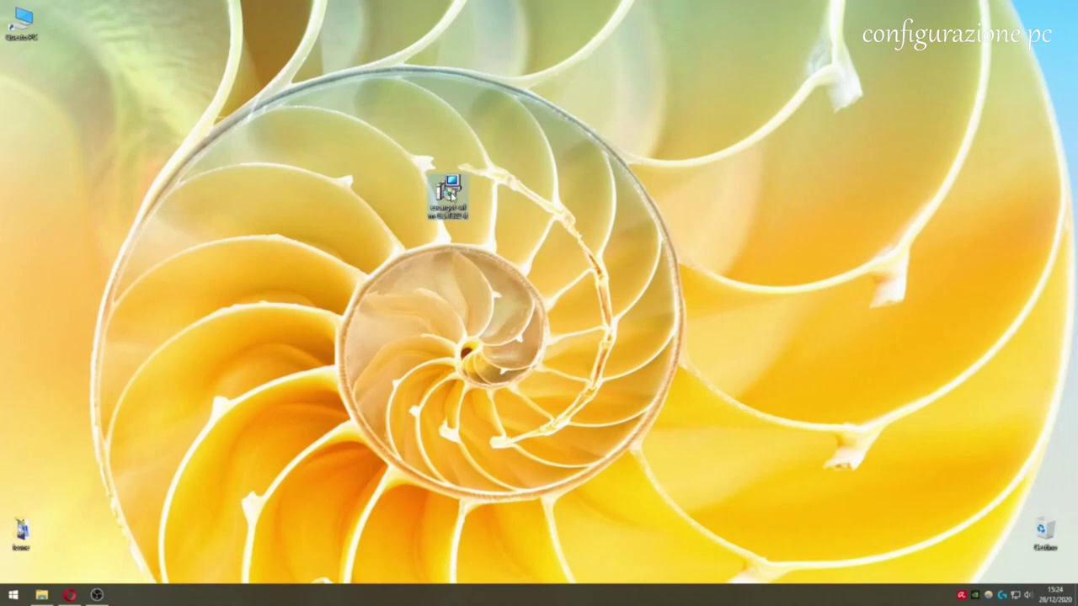
Step: Run the compatibility troubleshooter on the downloaded Messenger installer and test the program with the suggested settings
right_click(452, 194)
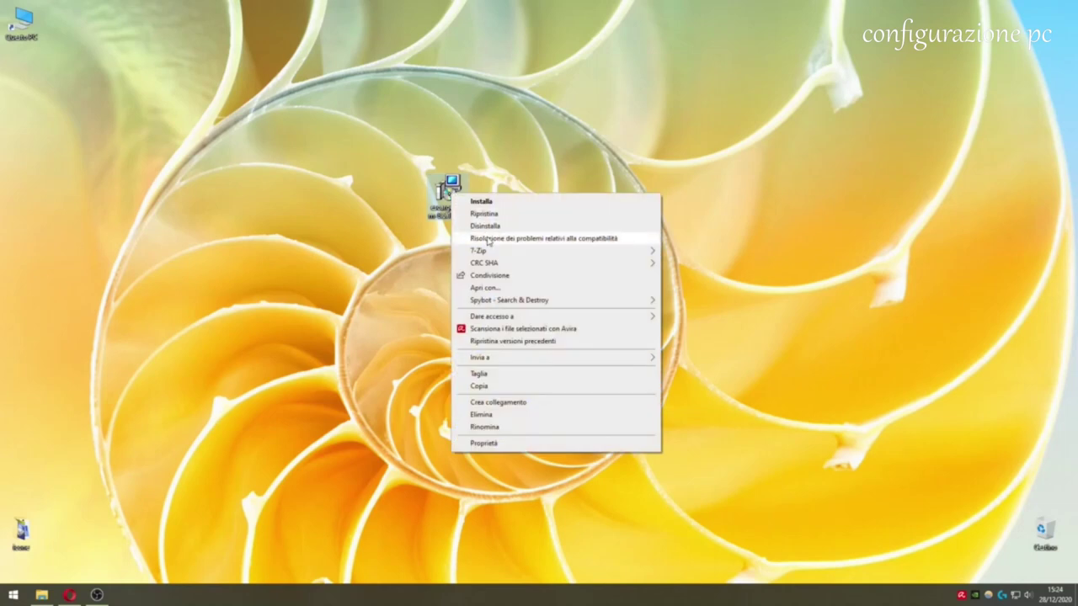
left_click(489, 242)
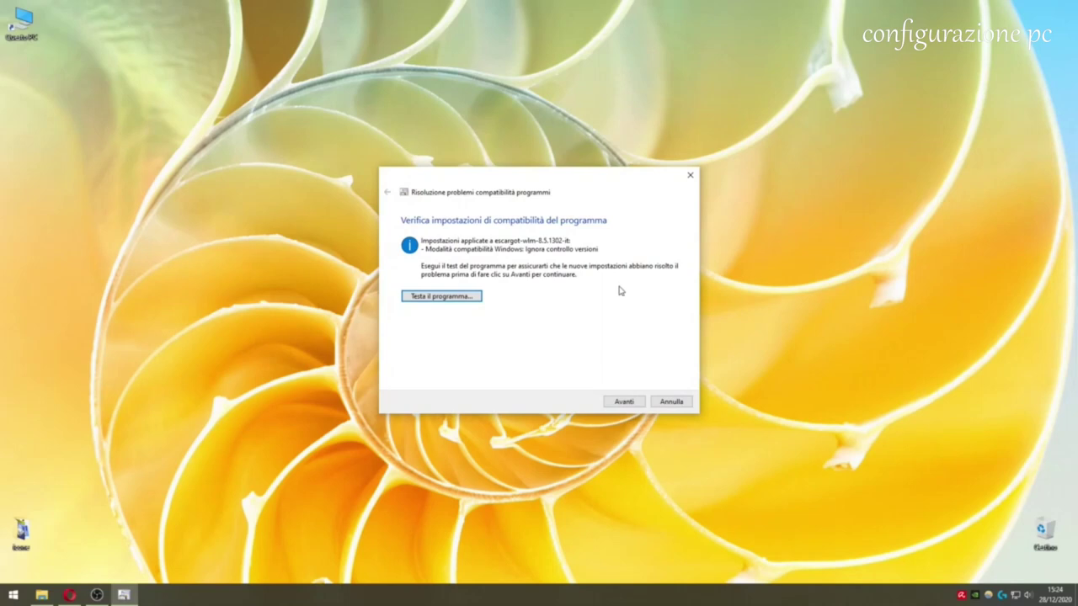
left_click(452, 296)
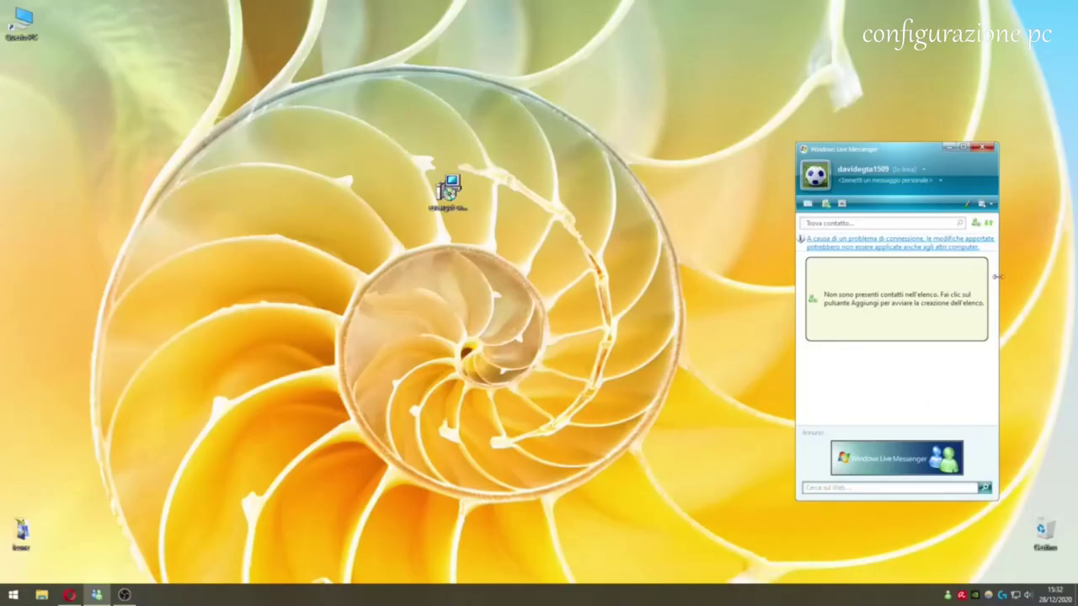
Step: Open the Messenger options and apply the Personale settings with "Consenti a tutti di sapere che hai una webcam" turned off
left_click(990, 205)
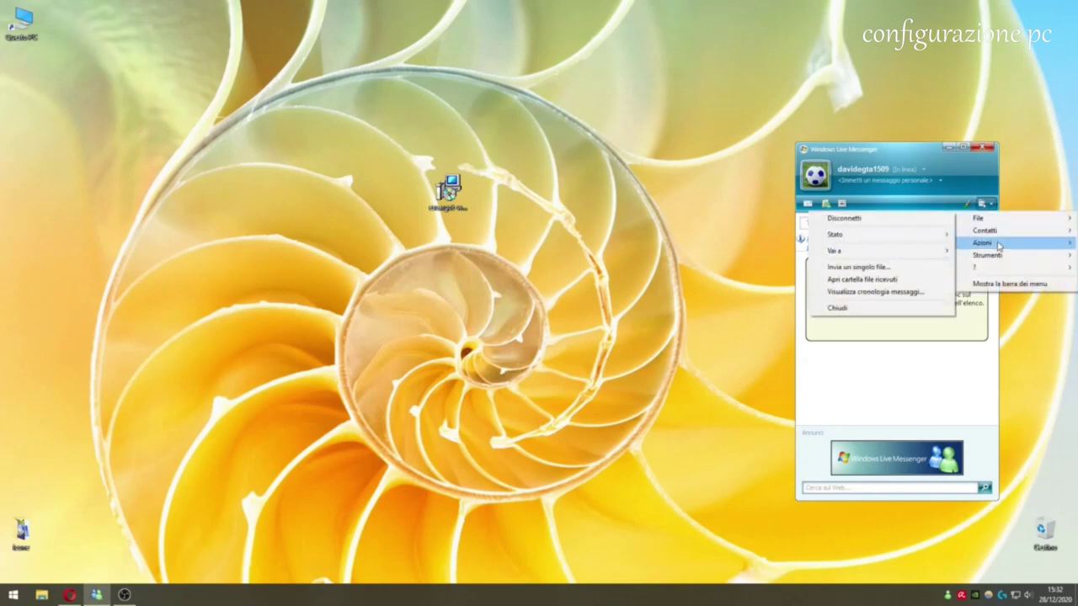
mouse_move(1000, 255)
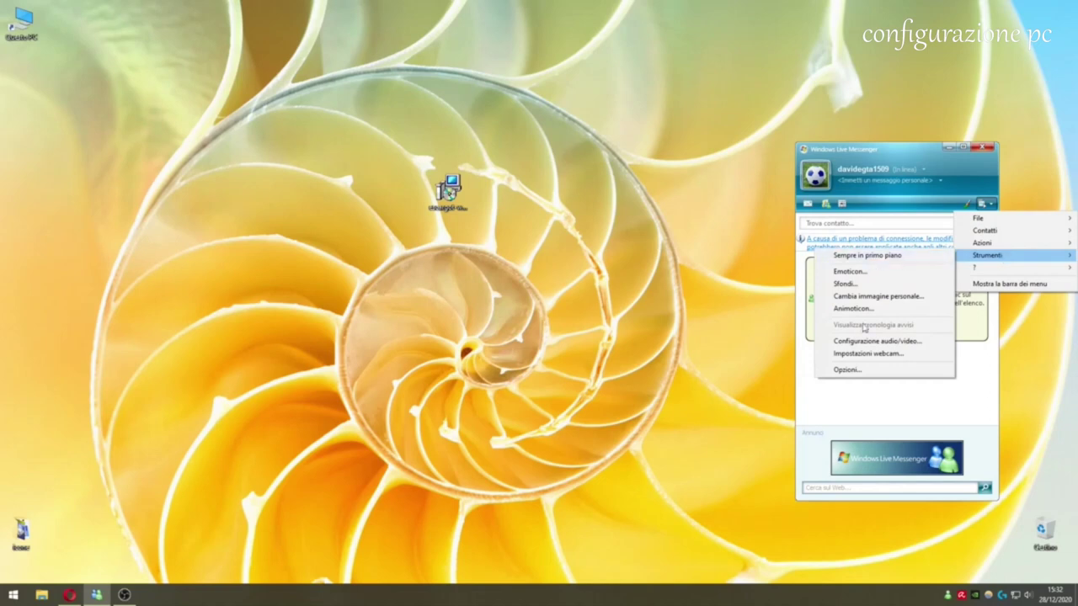
left_click(874, 368)
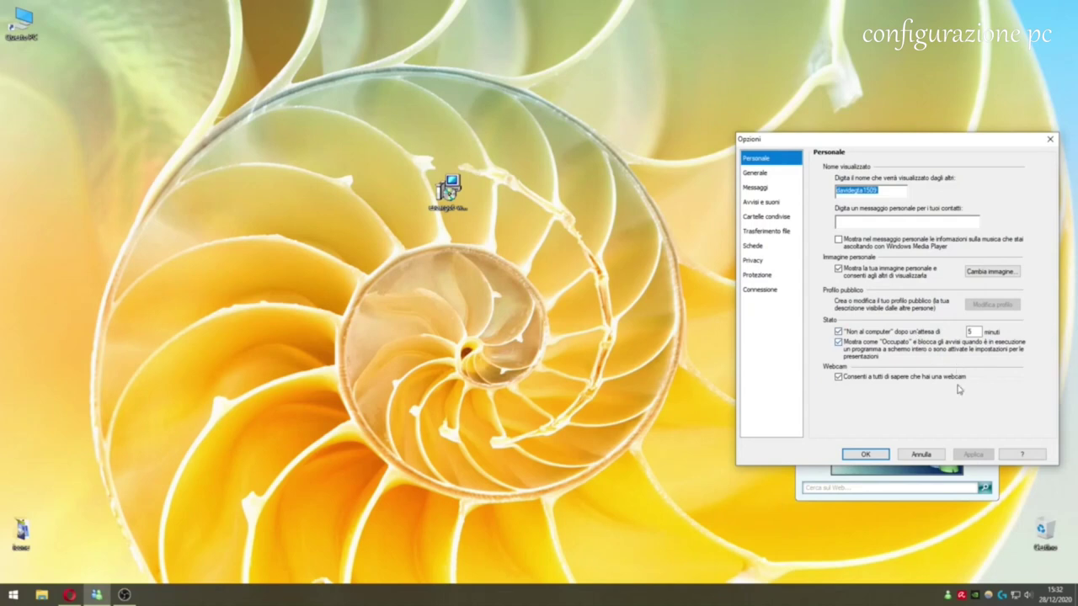
left_click(768, 173)
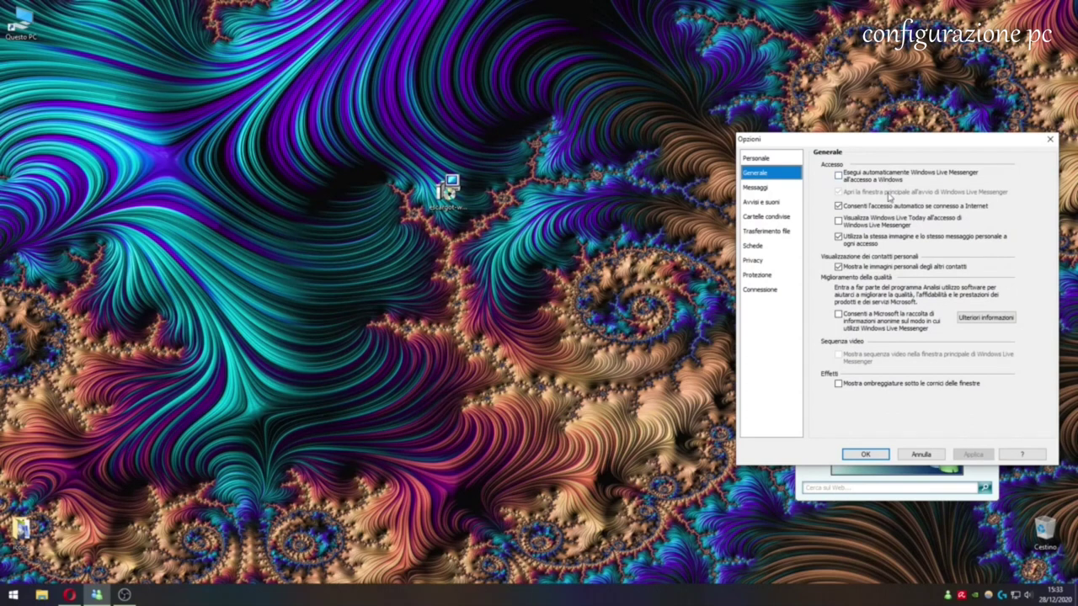
left_click(759, 160)
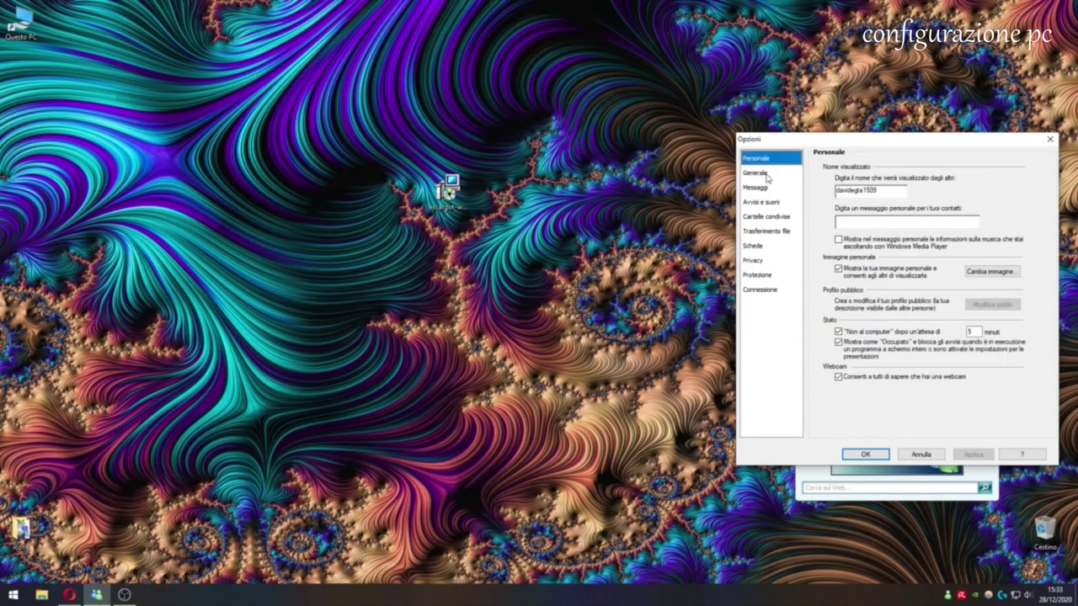
left_click(880, 381)
left_click(967, 450)
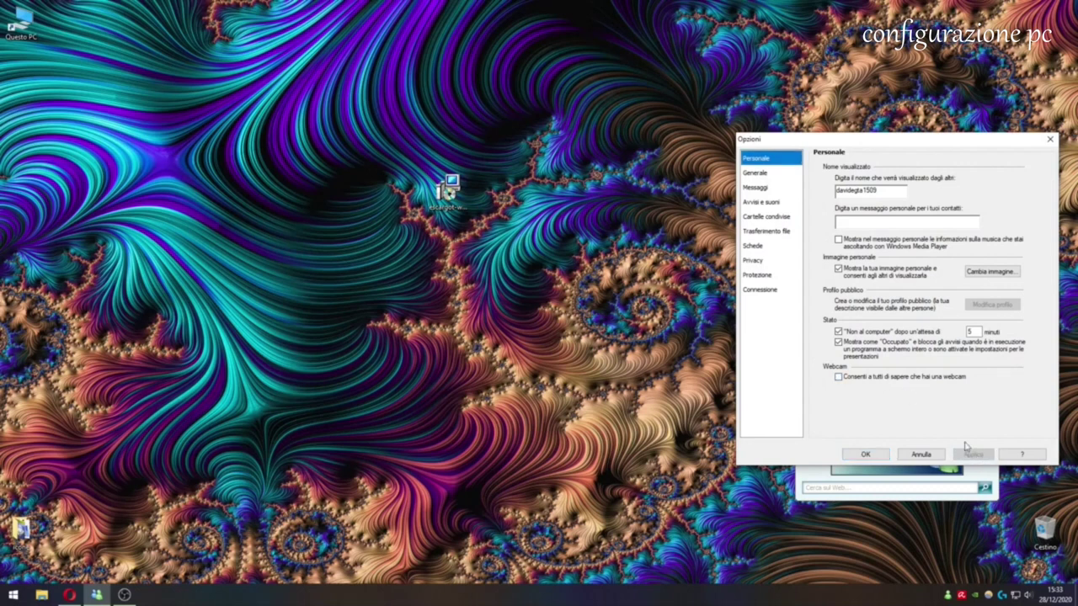
Step: Turn off sending and receiving "trilli" and automatic playback of voice messages in the Messaggi options, applying the changes
left_click(761, 173)
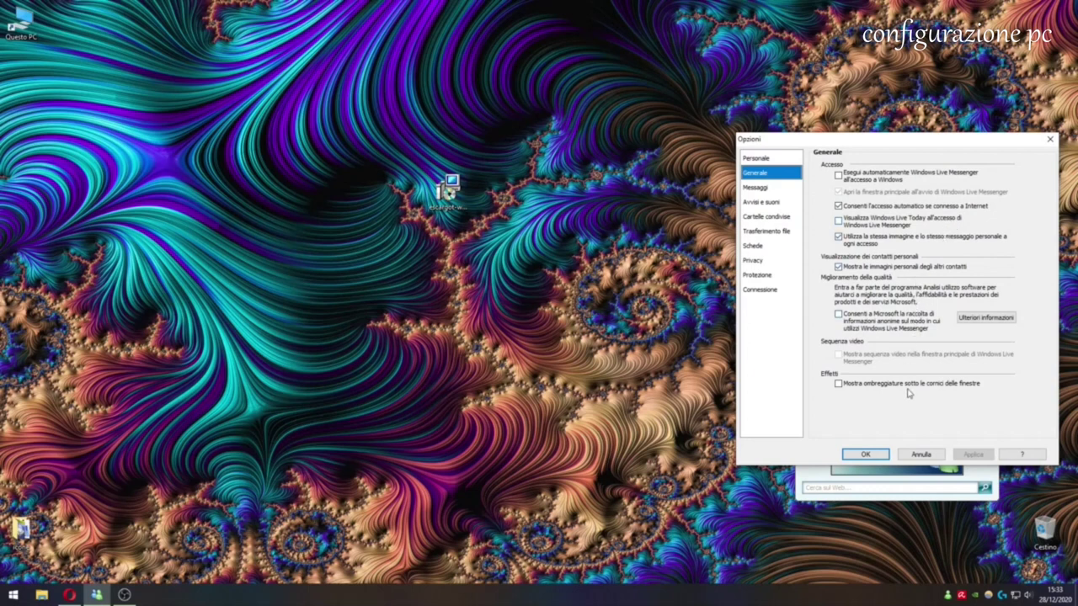
left_click(768, 191)
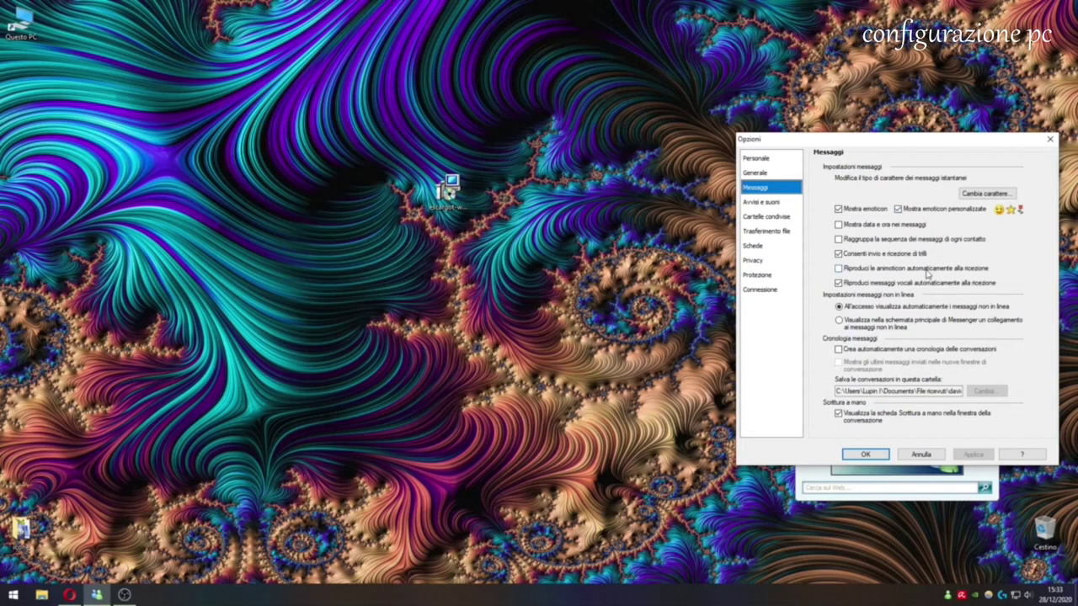
left_click(911, 255)
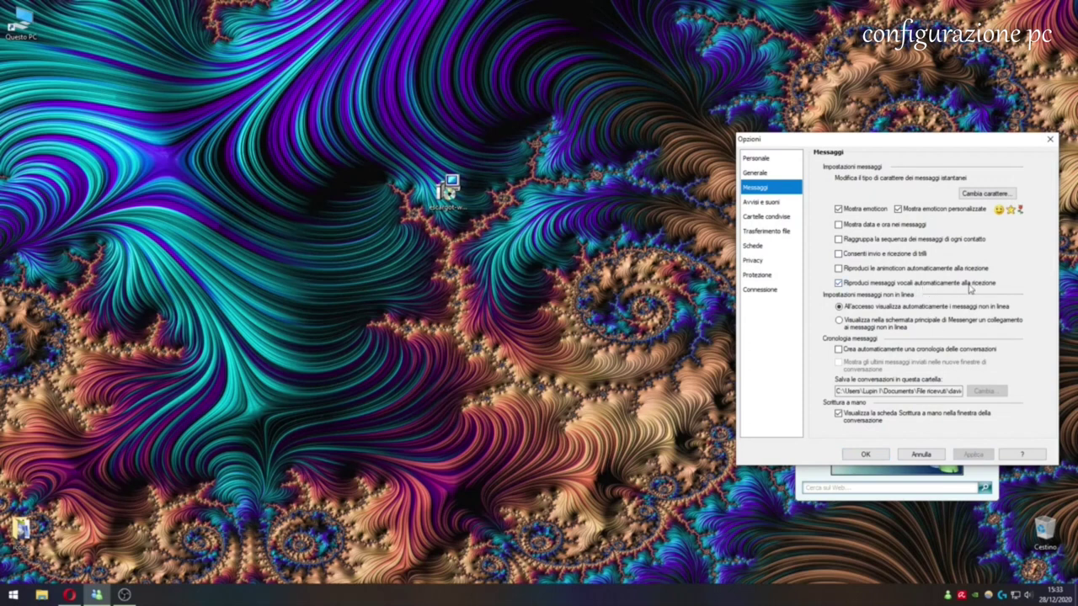
left_click(938, 288)
left_click(973, 454)
Step: Turn off the alert for received mail messages in the Avvisi e suoni options and apply the change
left_click(772, 205)
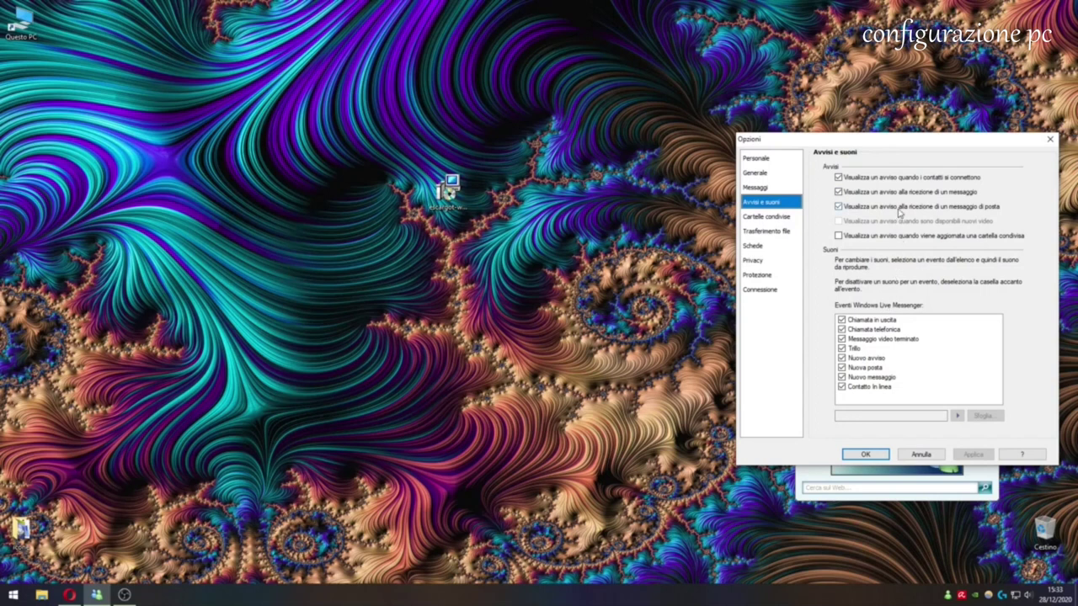
left_click(902, 207)
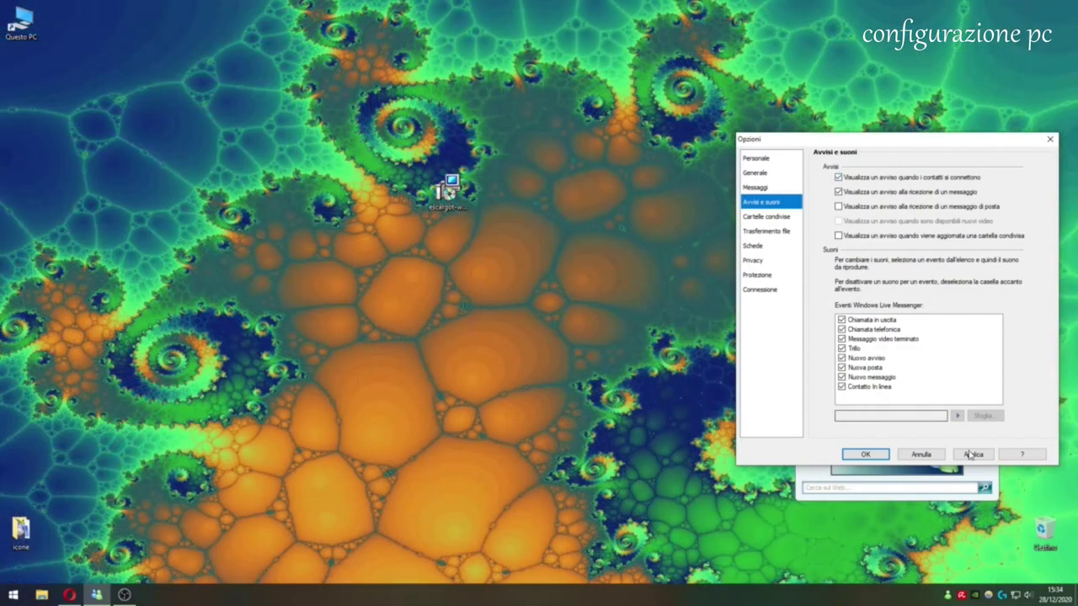
left_click(972, 454)
Step: Turn off using a shared folder for files dropped on a contact's name in Cartelle condivise, and apply it
left_click(772, 218)
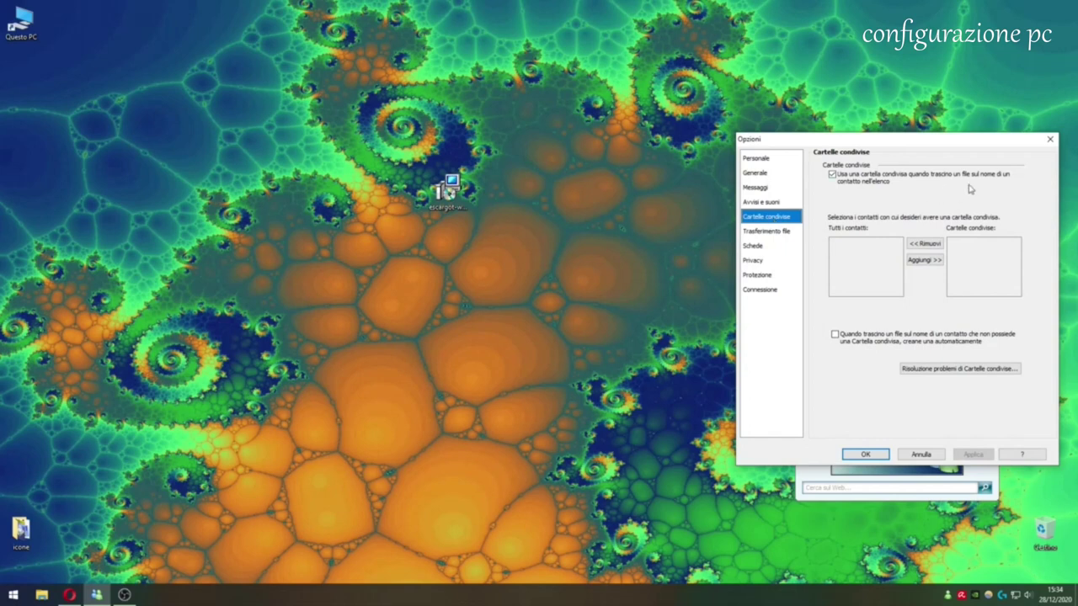
left_click(898, 175)
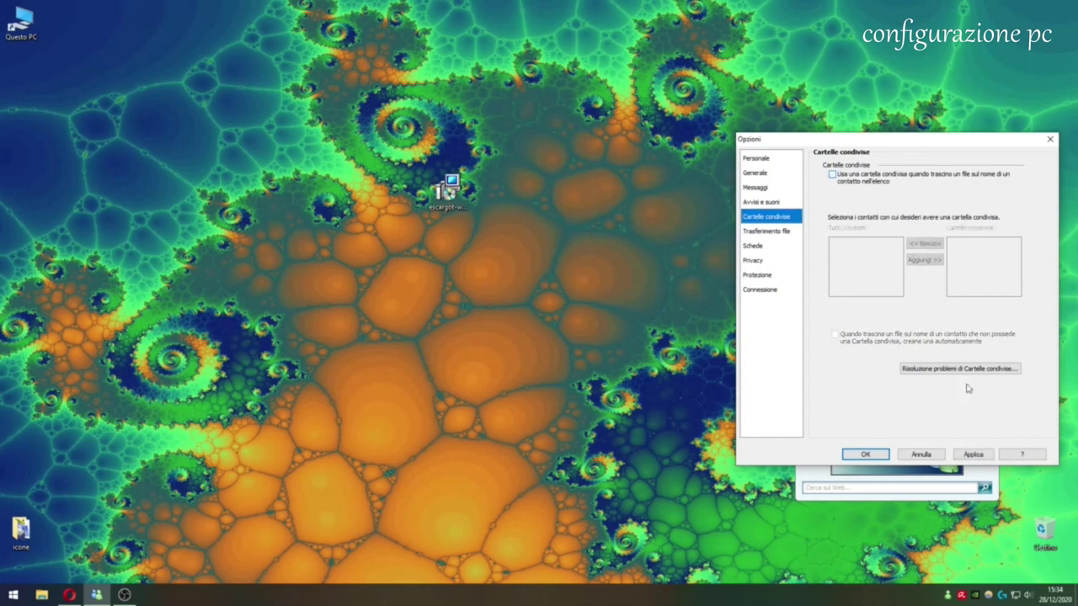
left_click(973, 455)
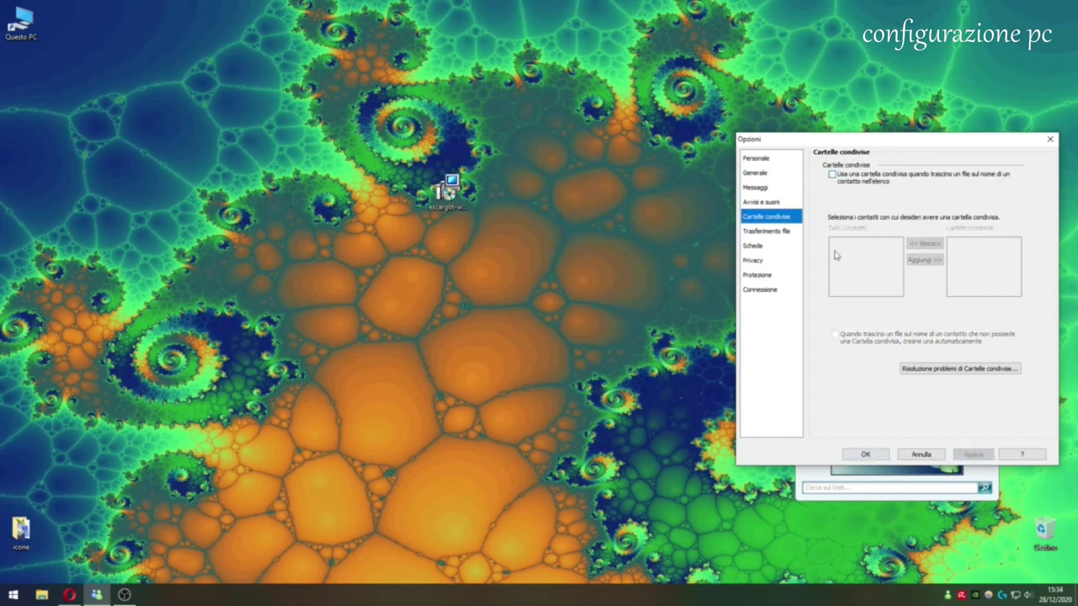
Step: Disable "Nascondi schede" in the Schede options, confirm the settings, and open the second side tab in Messenger's main window
left_click(788, 234)
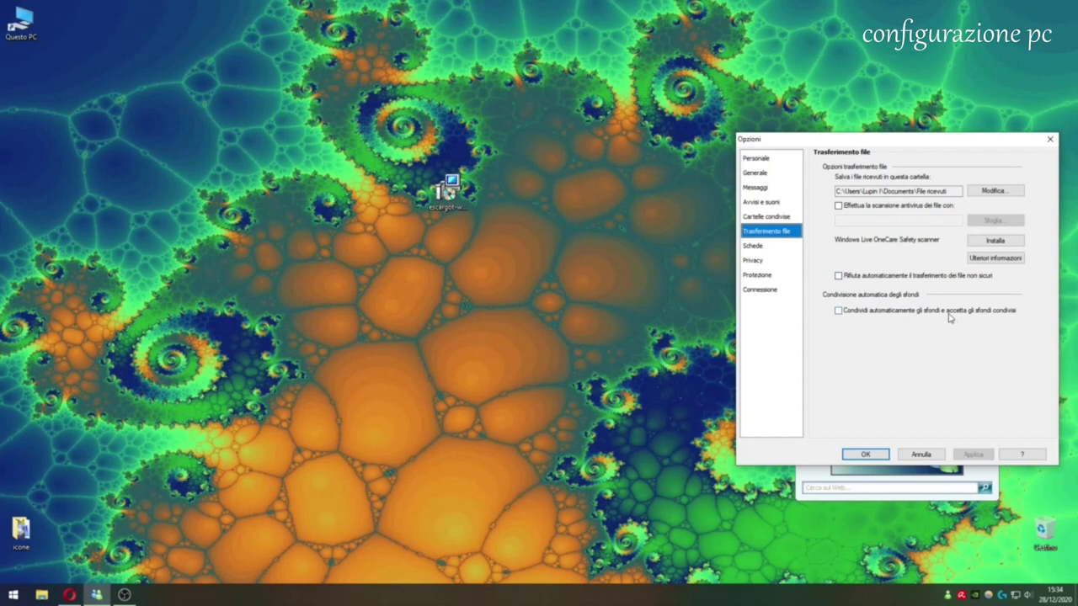
left_click(767, 248)
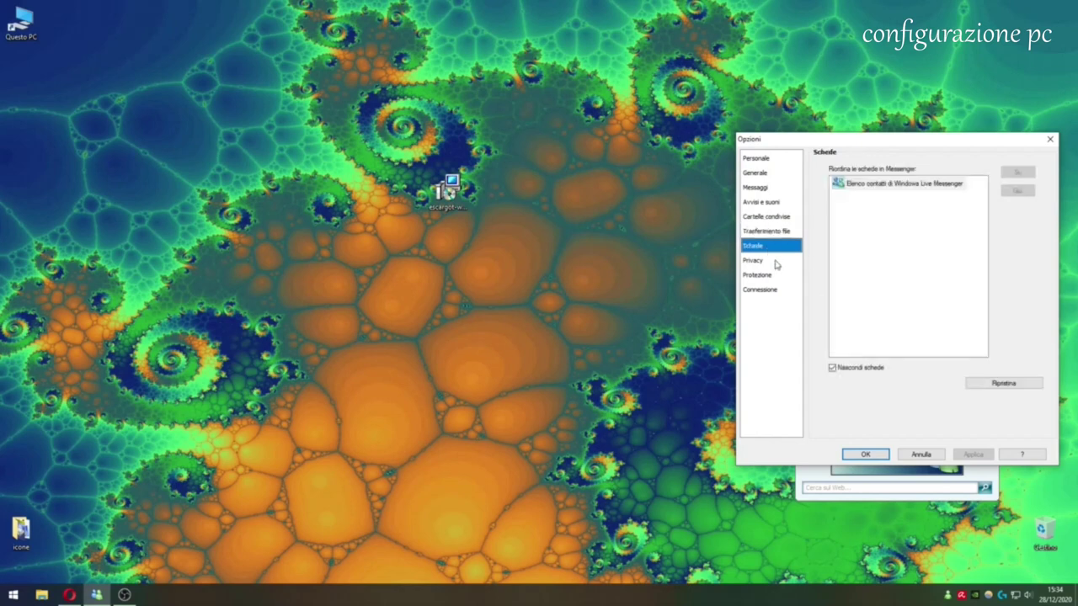
left_click(874, 375)
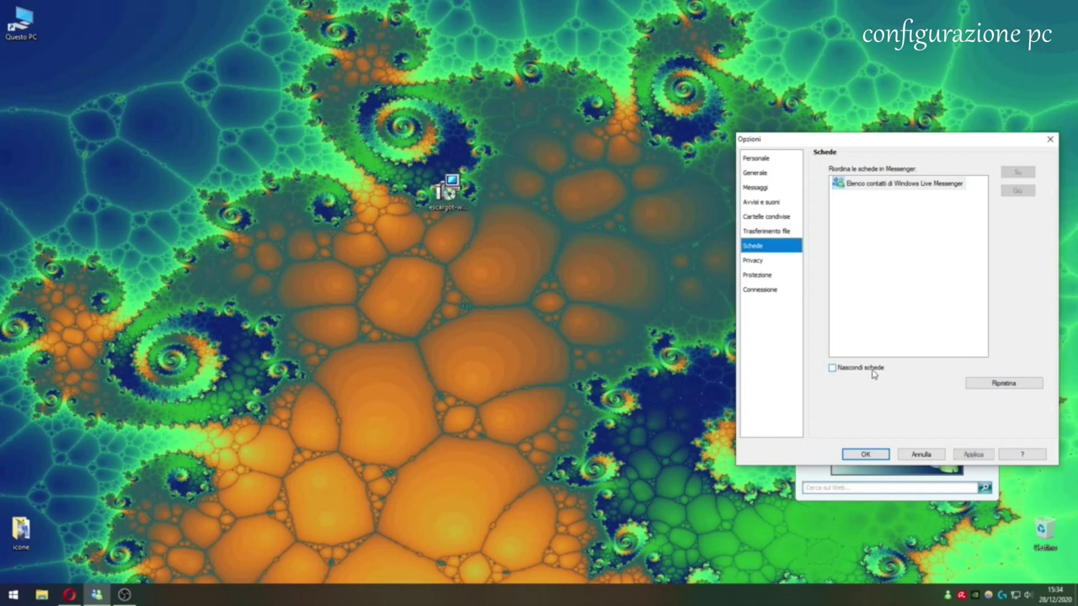
left_click(979, 454)
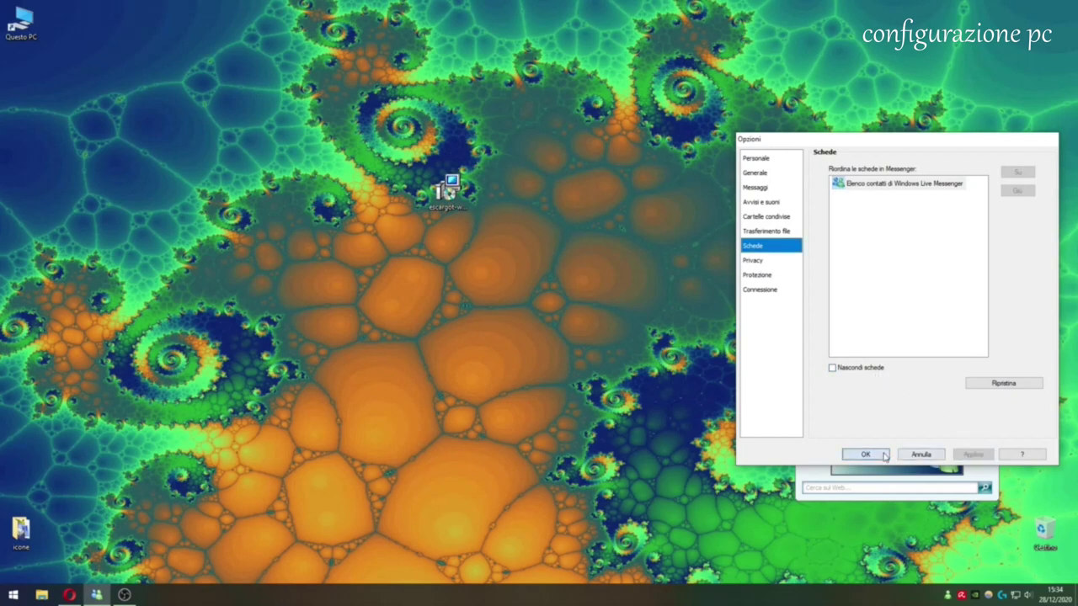
left_click(888, 453)
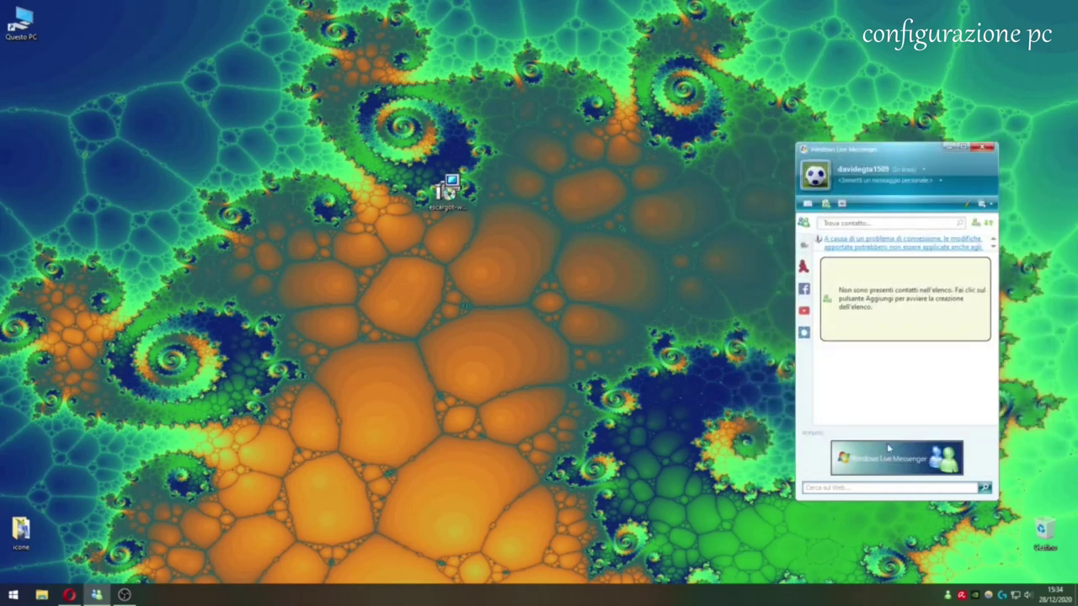
left_click(805, 248)
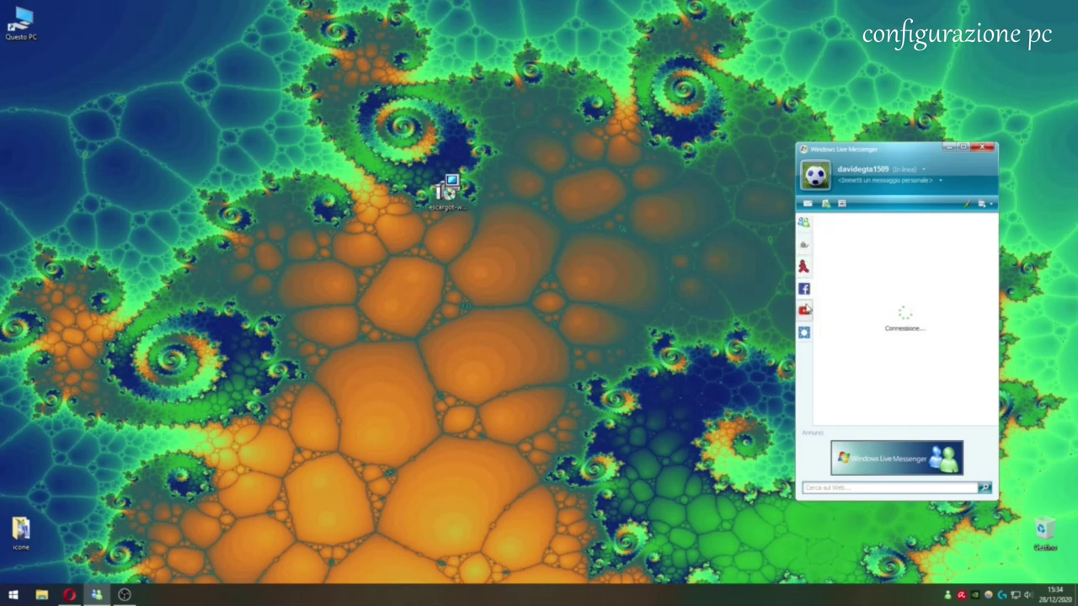
Step: Reopen the Messenger options and enable "Nascondi schede" in the Schede settings, applying the change
left_click(982, 204)
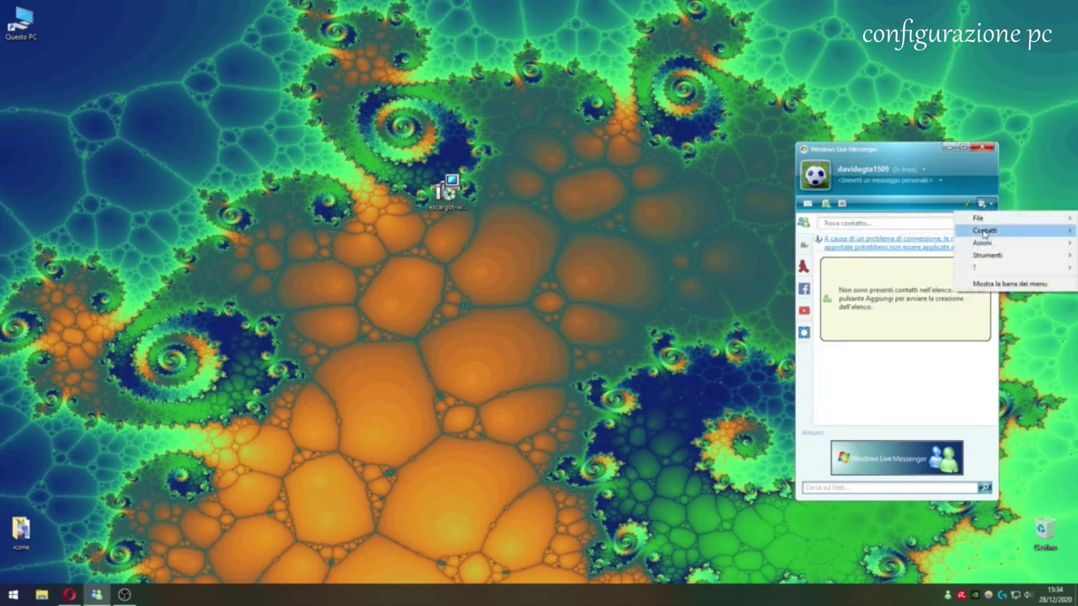
mouse_move(987, 257)
left_click(880, 370)
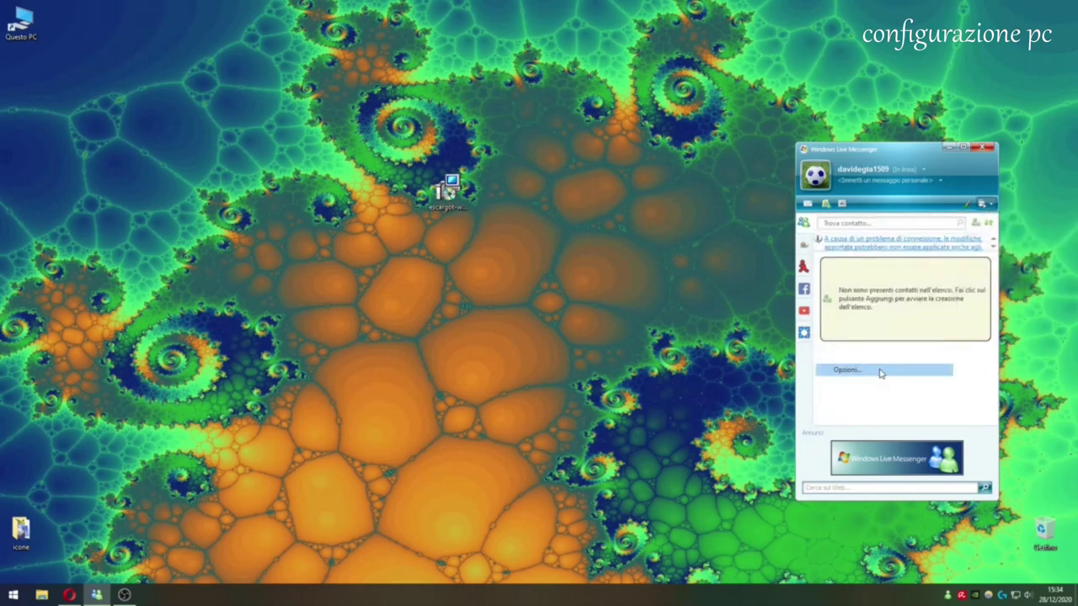
left_click(773, 232)
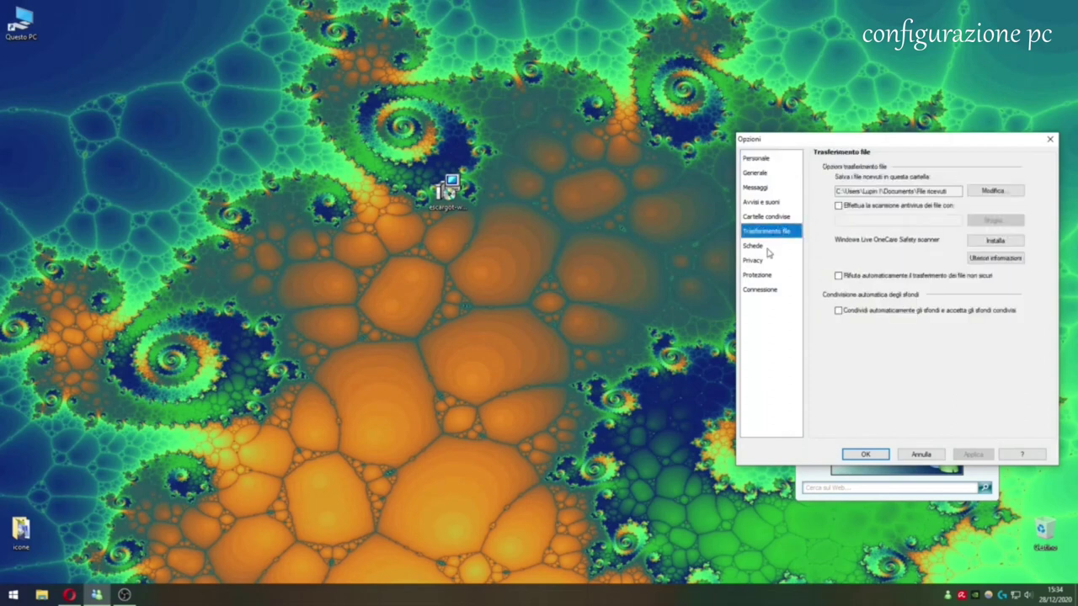
left_click(768, 248)
left_click(869, 368)
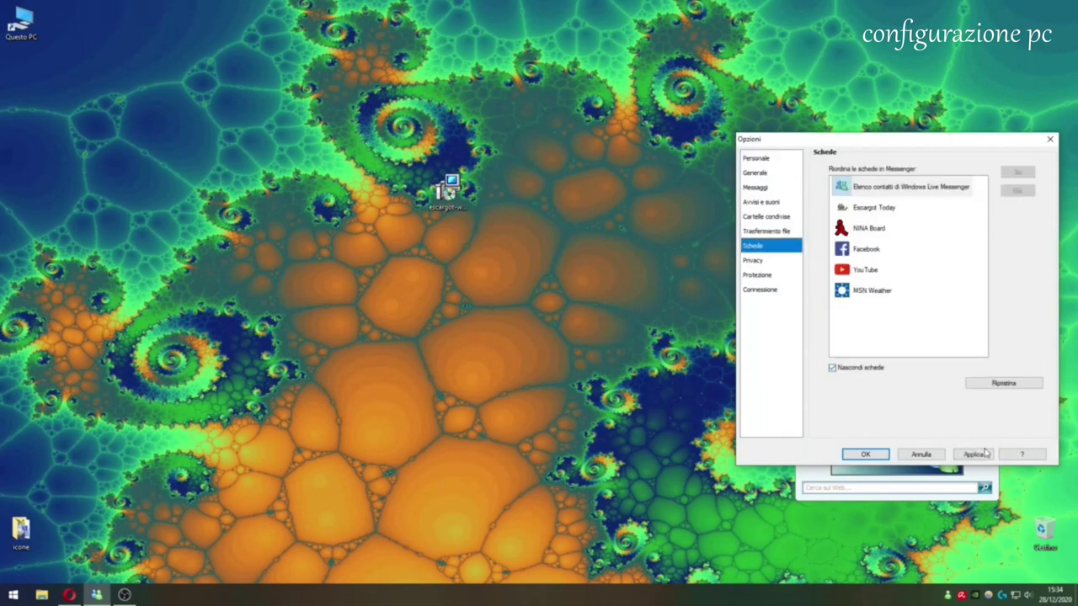
Step: Review the Privacy, Protezione and Connessione options and close the options dialog by confirming the settings
left_click(764, 263)
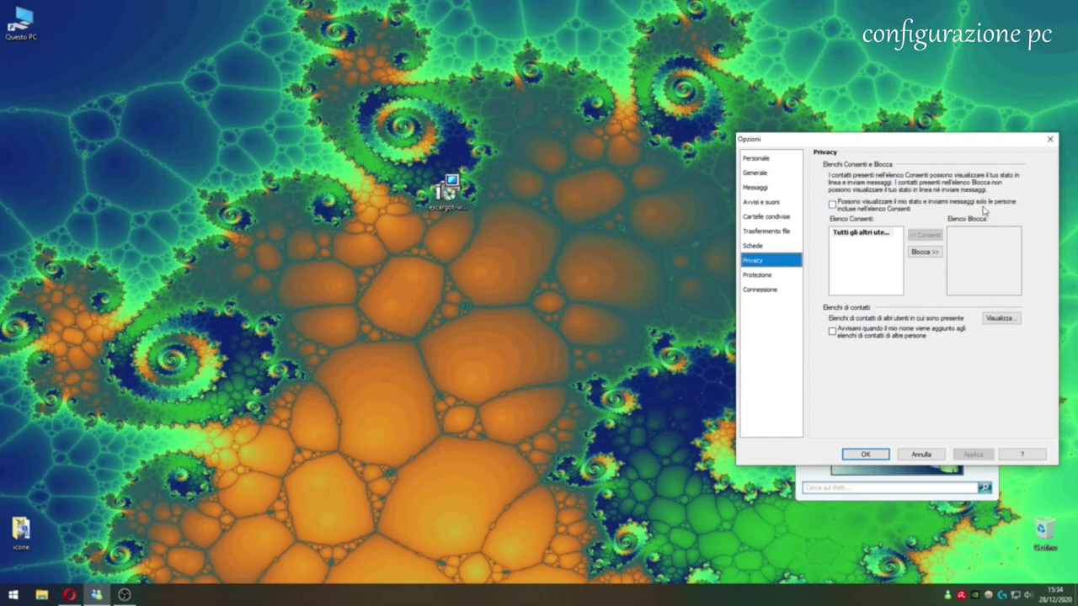
left_click(768, 278)
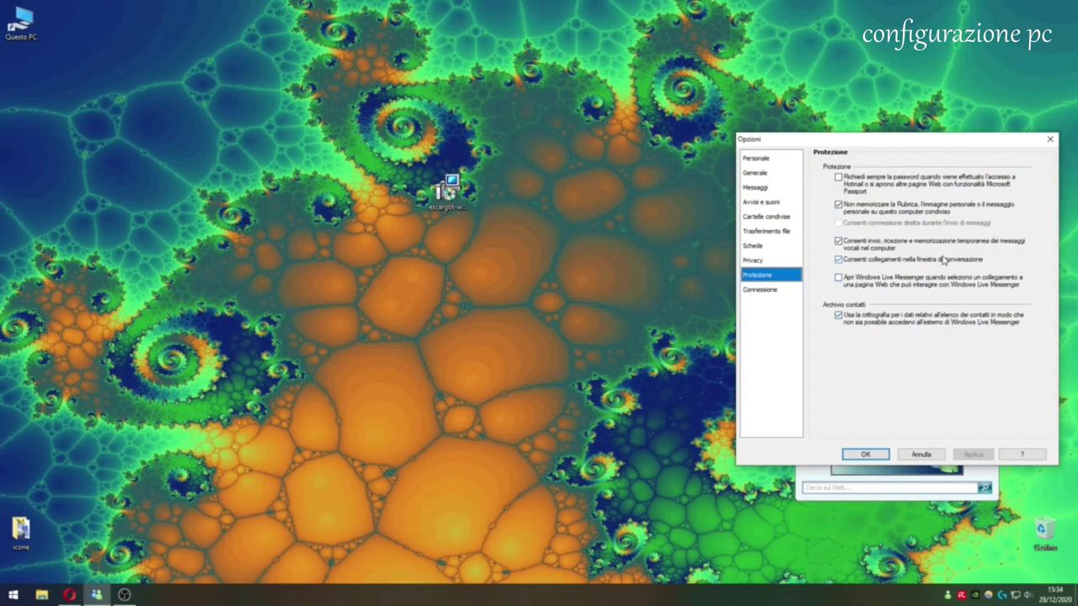
left_click(800, 292)
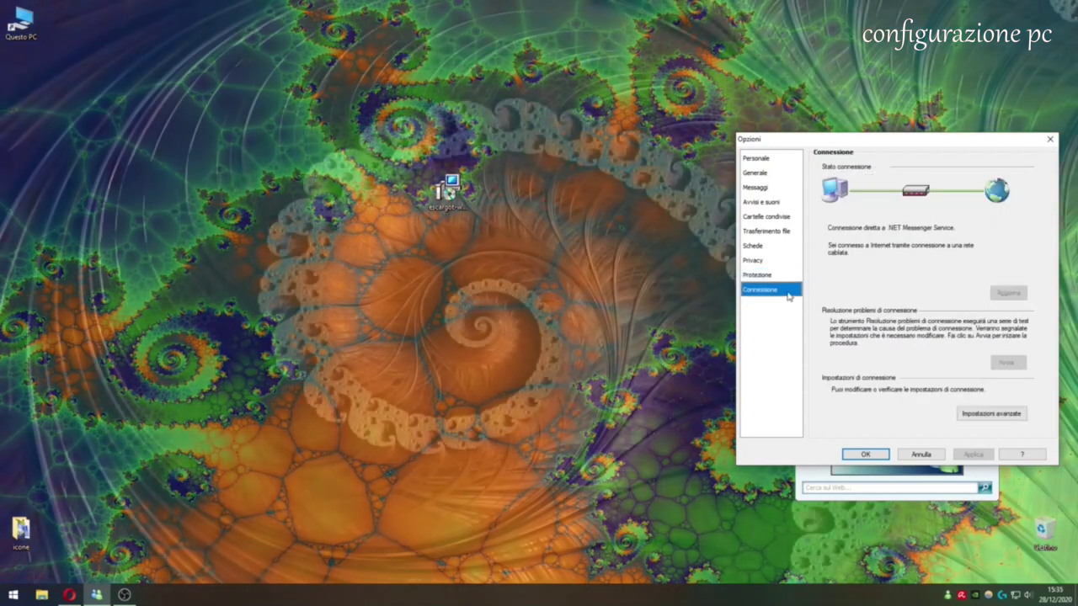
left_click(878, 456)
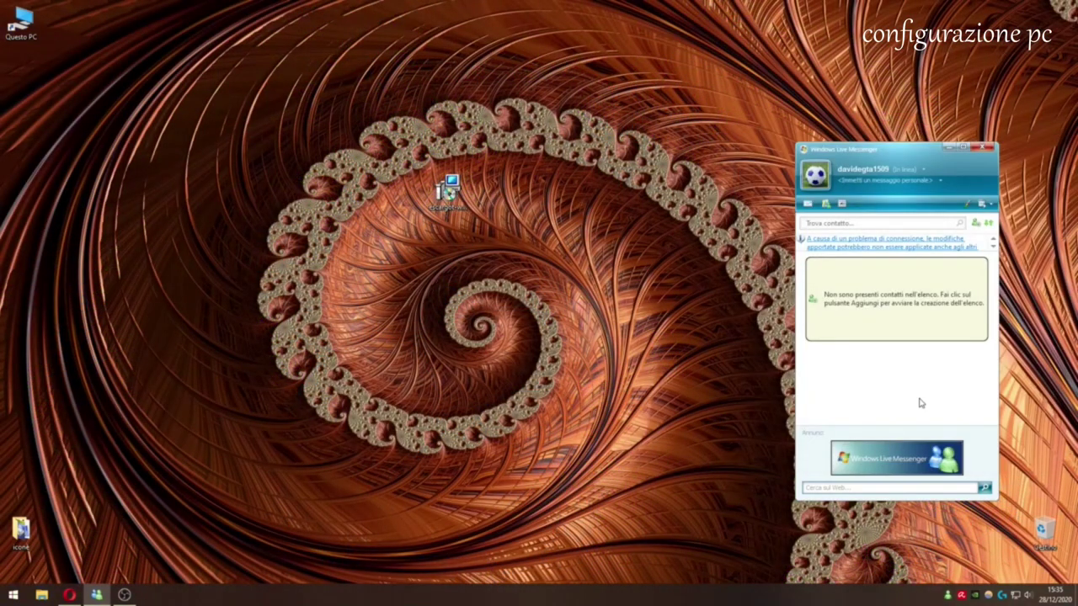